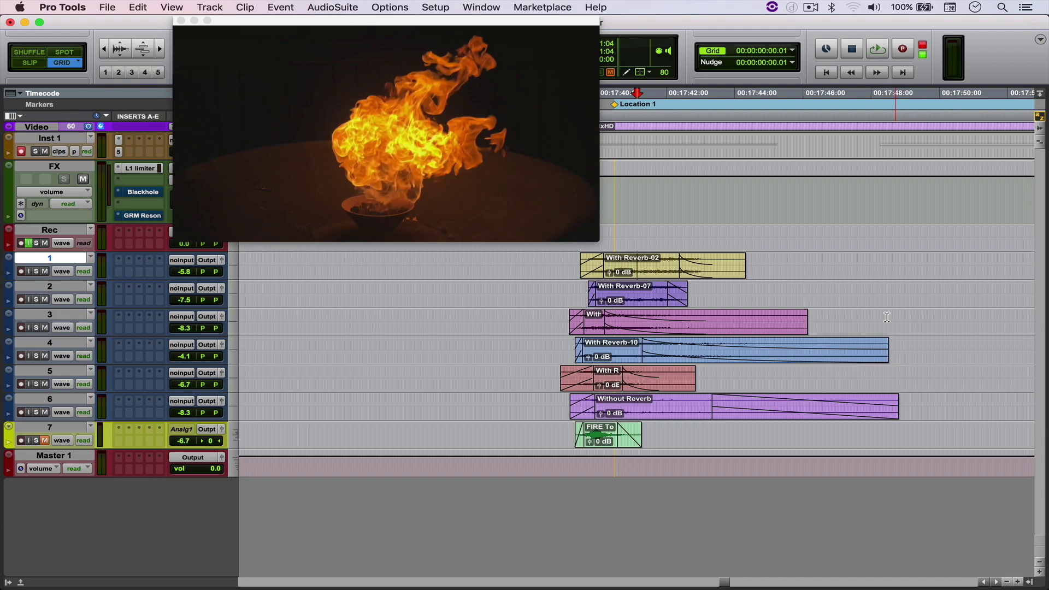
Select the FIRE To clip on track 7, solo the track, and play it briefly with the fire video
drag(631, 407, 646, 275)
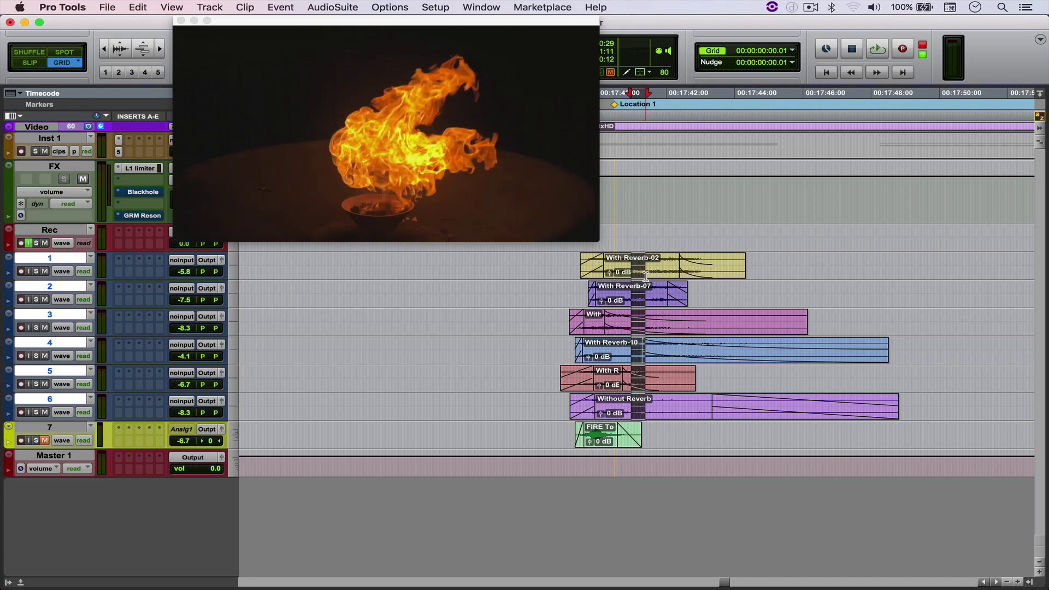
click(597, 431)
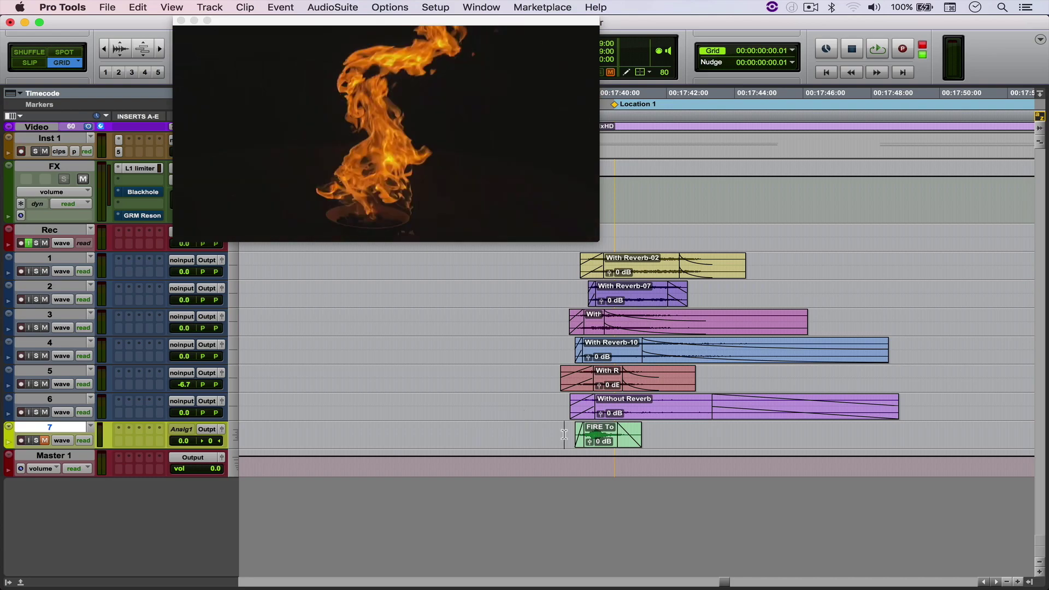
click(36, 440)
key(space)
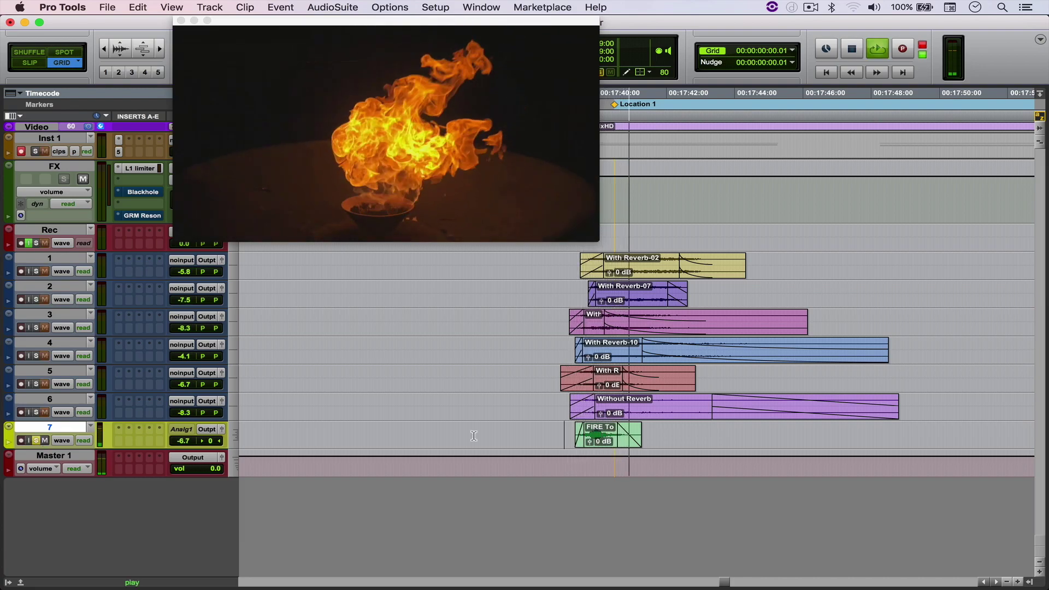
key(space)
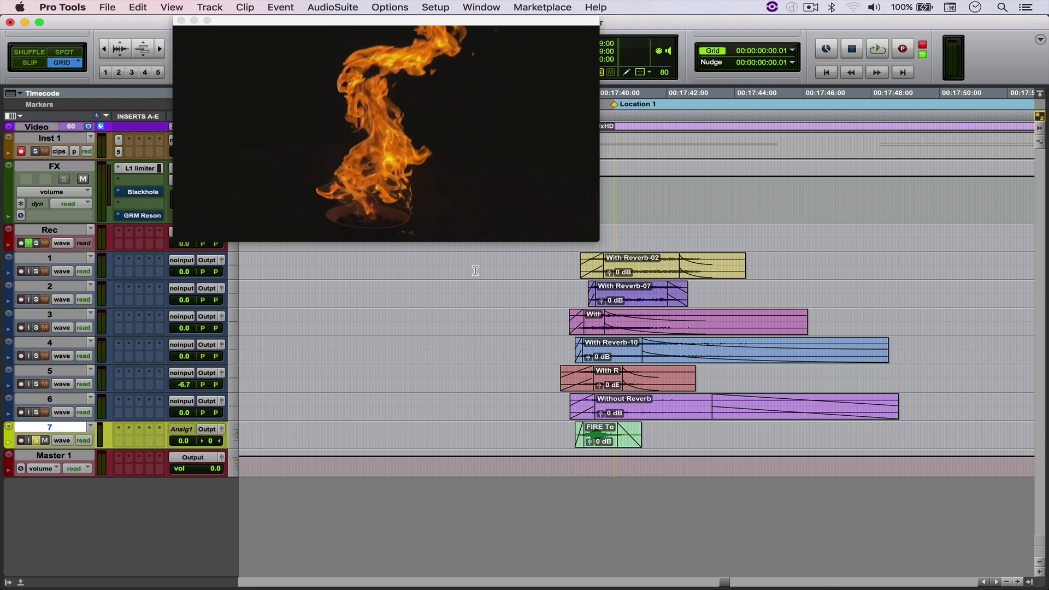
Set the play start before the clips on tracks 3 and 1, then play the whole layered mix and stop
click(556, 313)
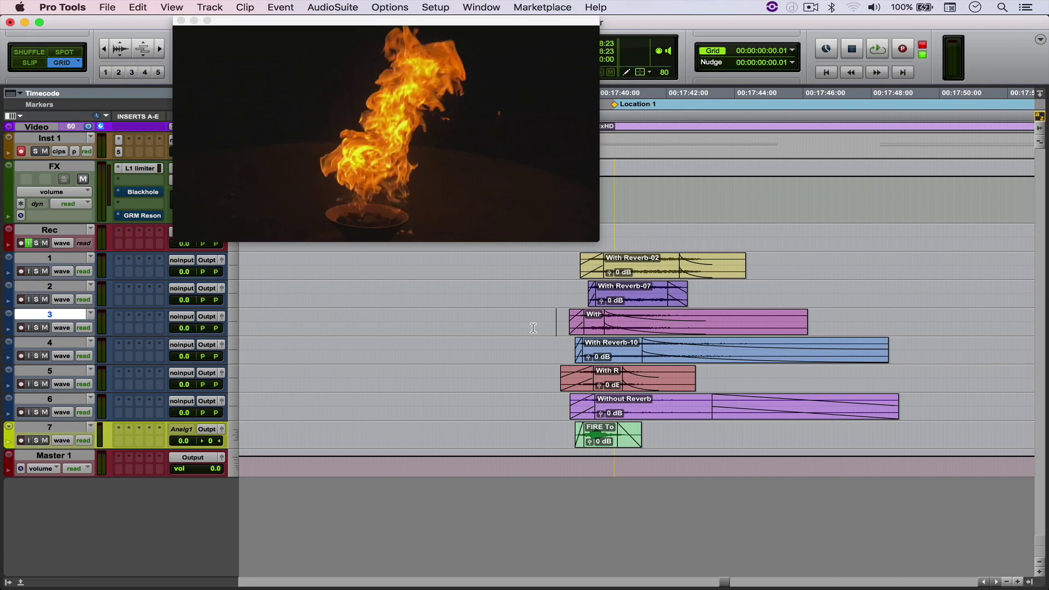
click(499, 265)
key(space)
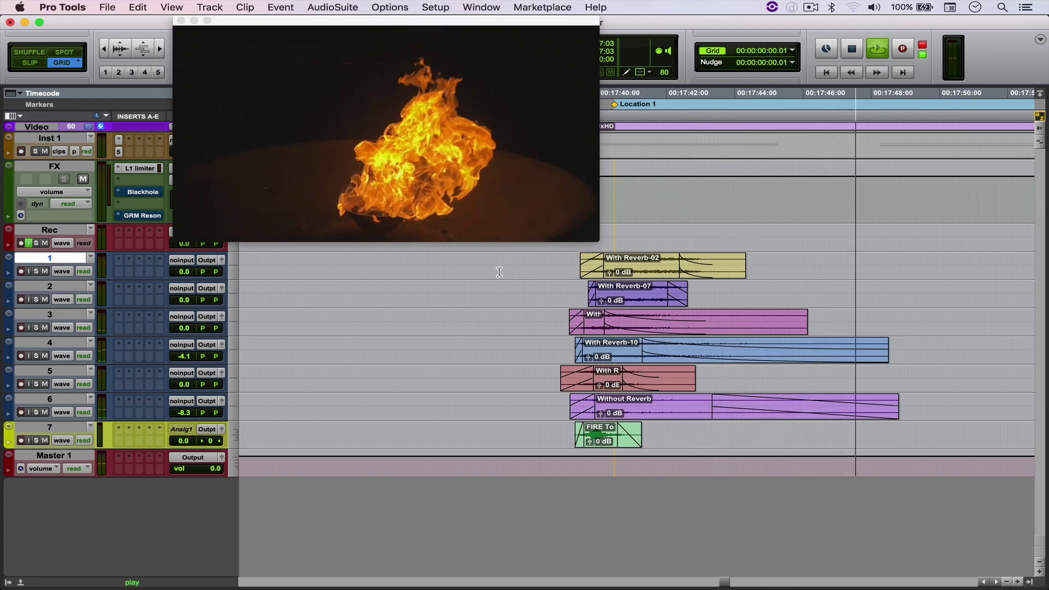
key(space)
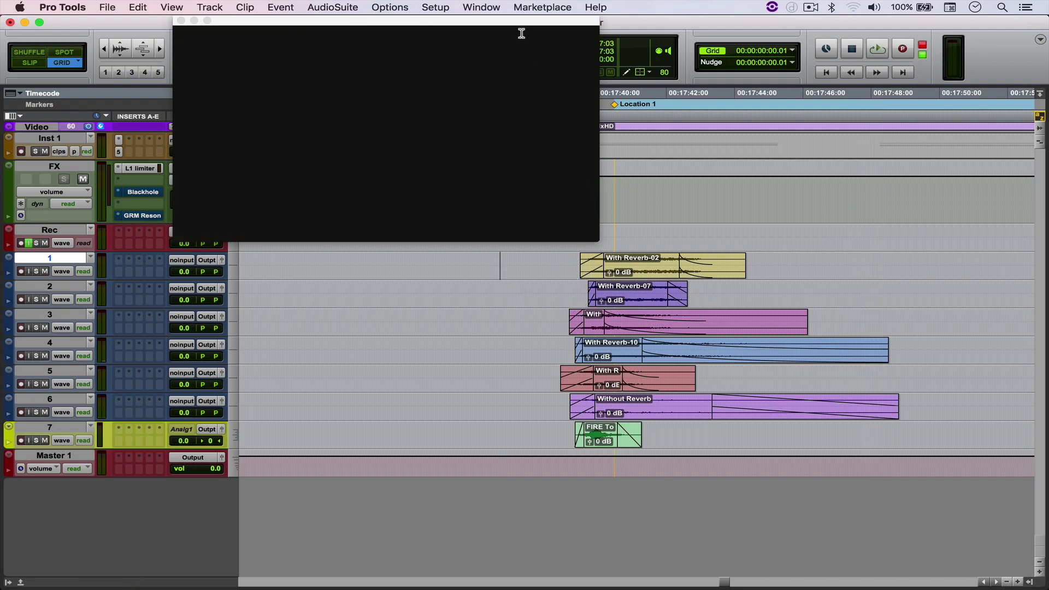
Open the session's AUDIO folder in Finder and preview Flush 1.WAV
drag(519, 21, 497, 54)
super+click(503, 22)
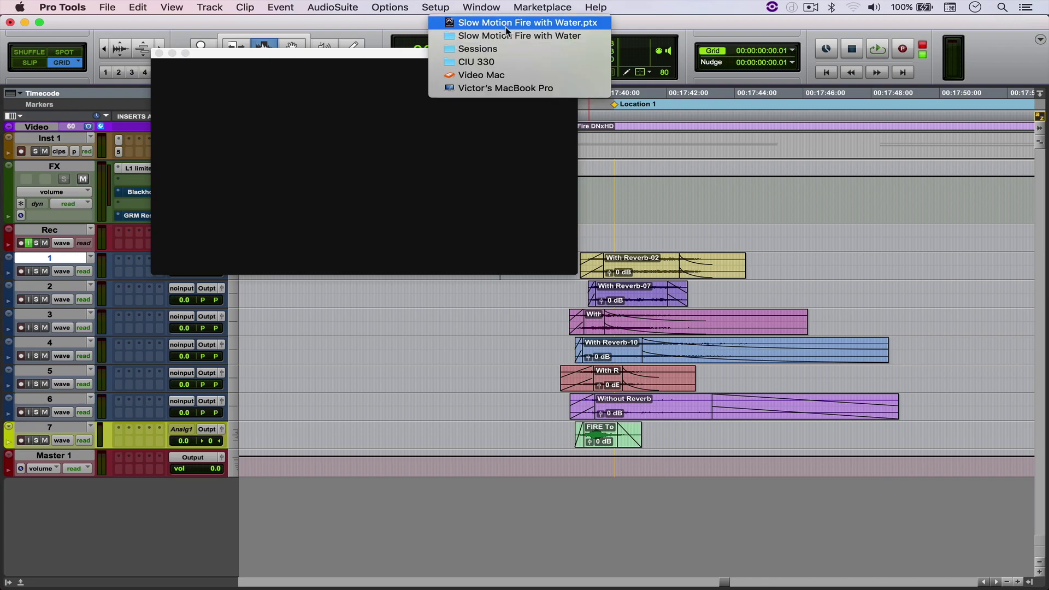
click(506, 37)
click(664, 229)
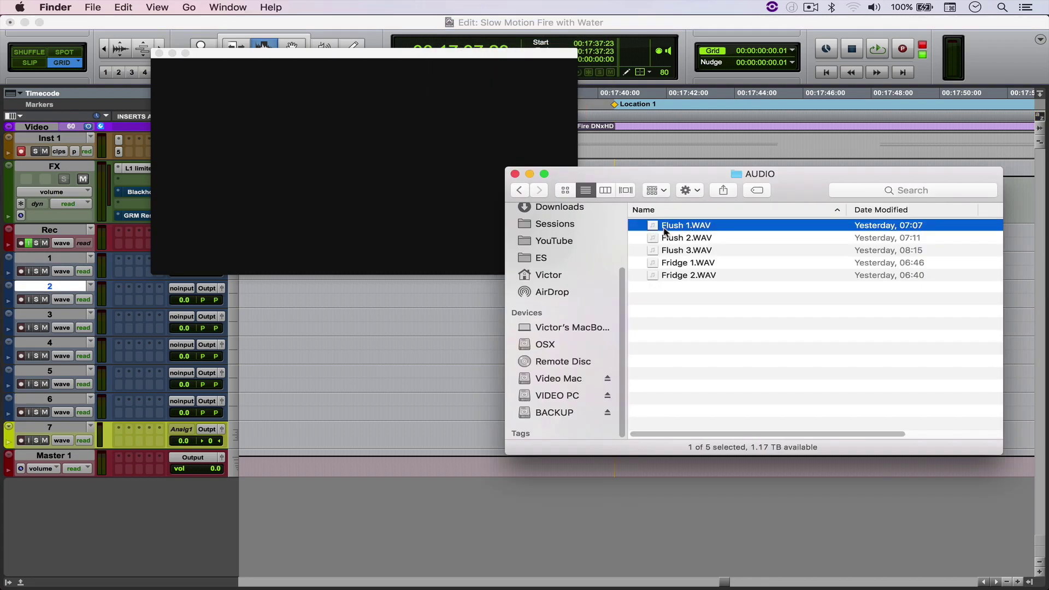
key(space)
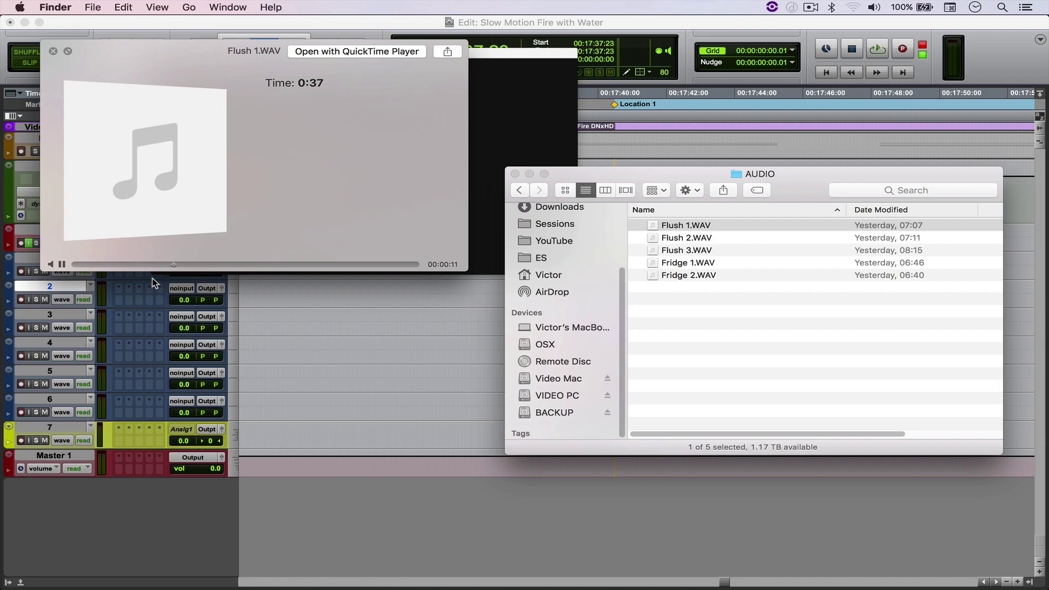
key(space)
Preview Flush 2.WAV, skipping ahead partway through, then close the preview
click(697, 238)
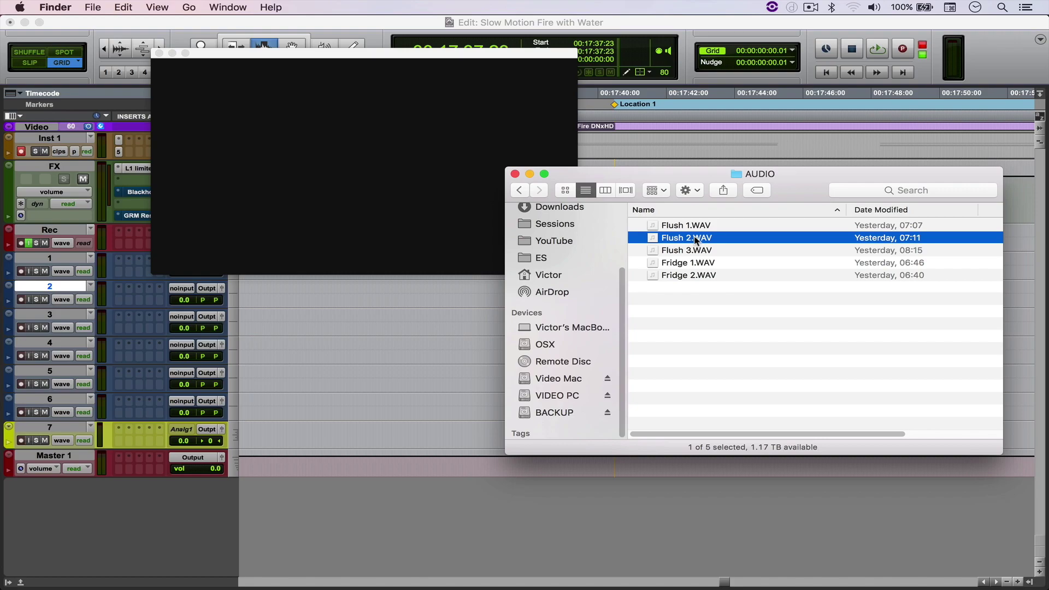
key(space)
click(113, 265)
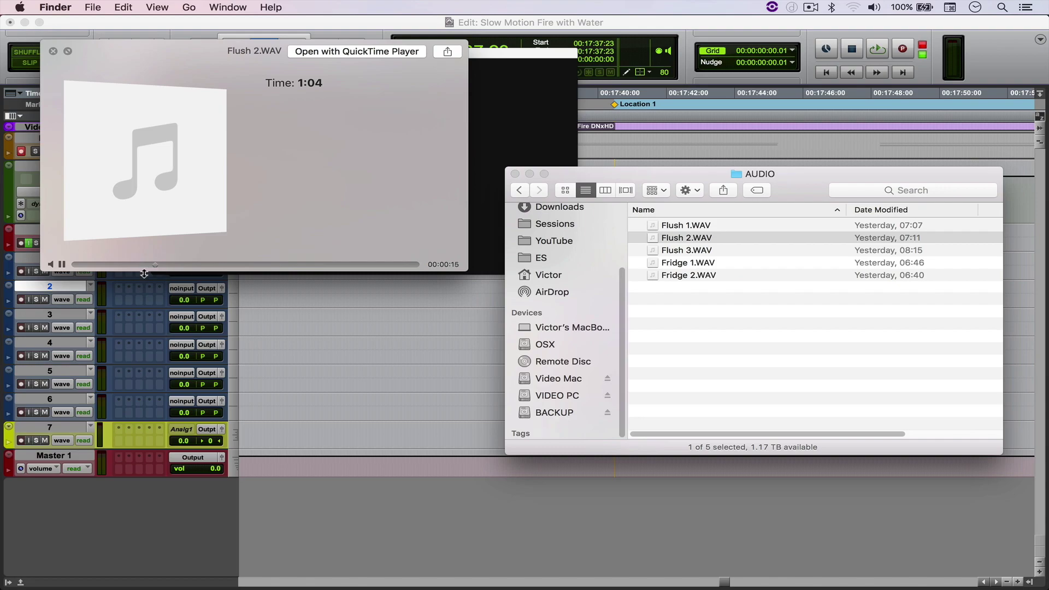
key(space)
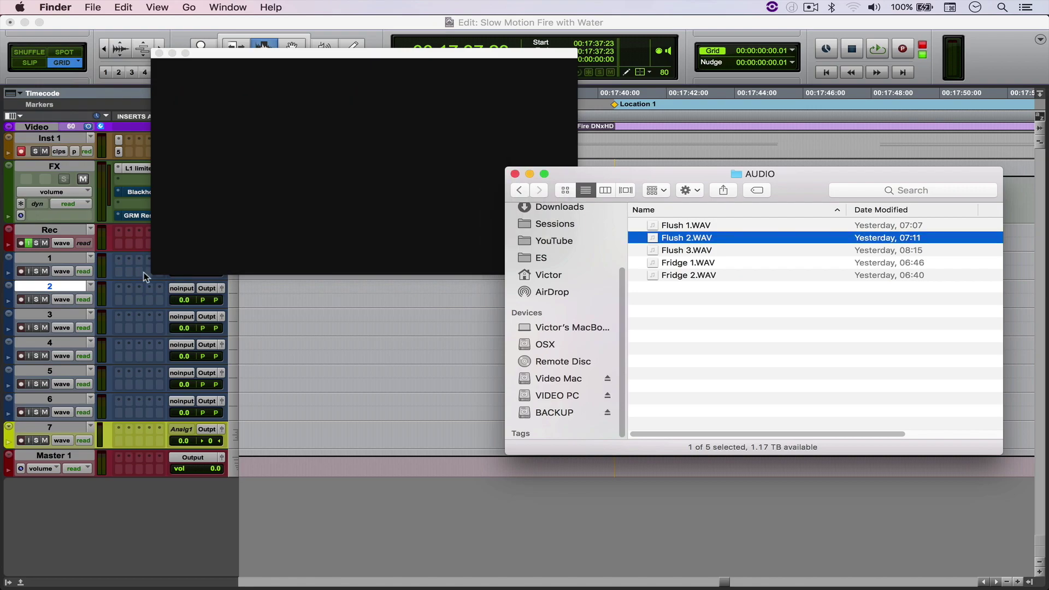
Close the AUDIO folder and show Flush 1's sample waveform in Kontakt on Inst 1
key(super+w)
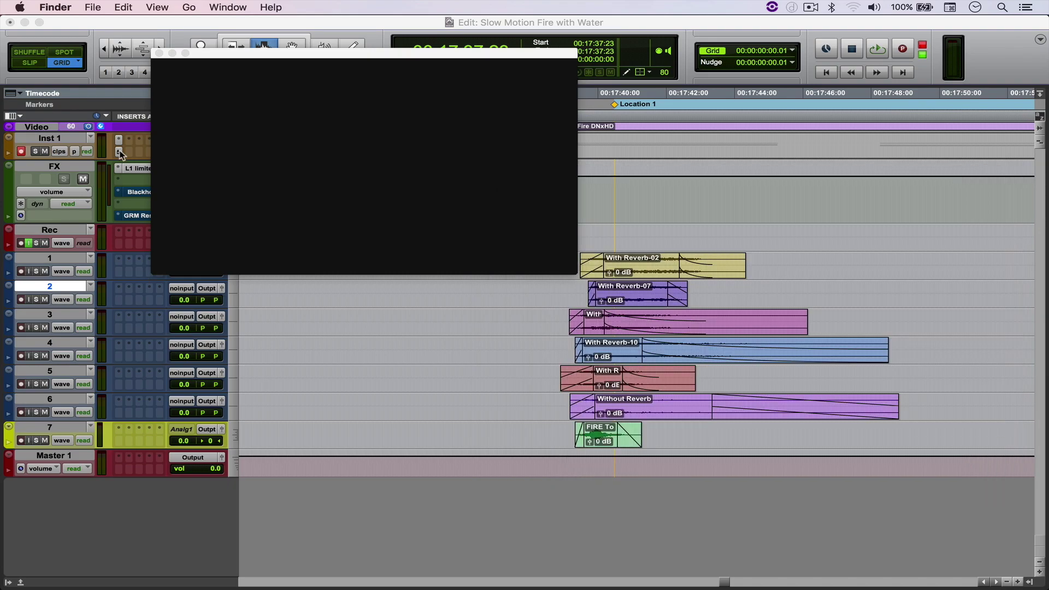
click(120, 153)
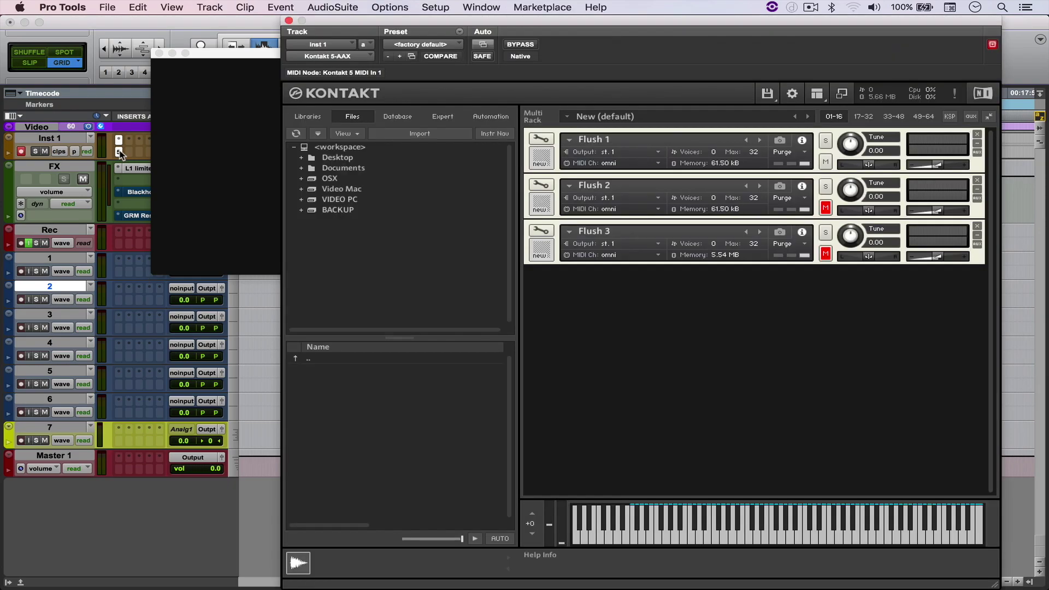
click(541, 143)
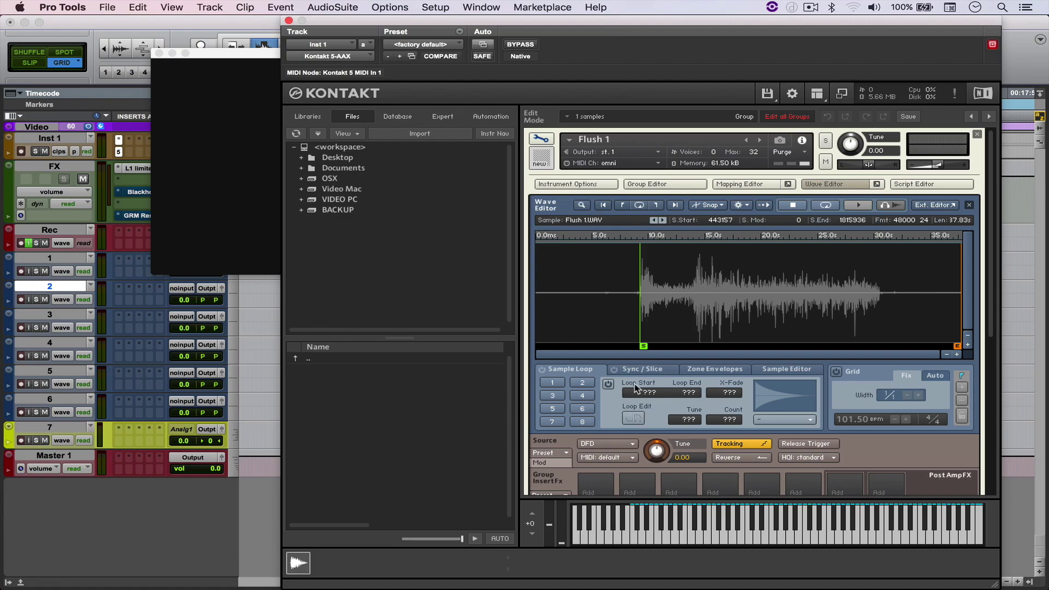
scroll(635, 388, down, 5)
scroll(635, 388, down, 4)
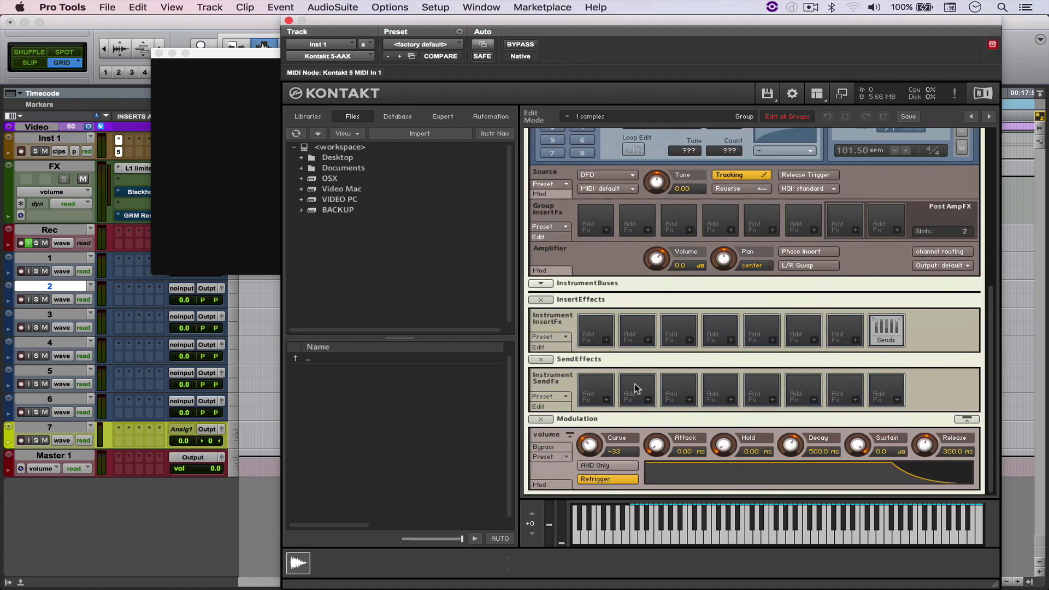
scroll(635, 387, up, 9)
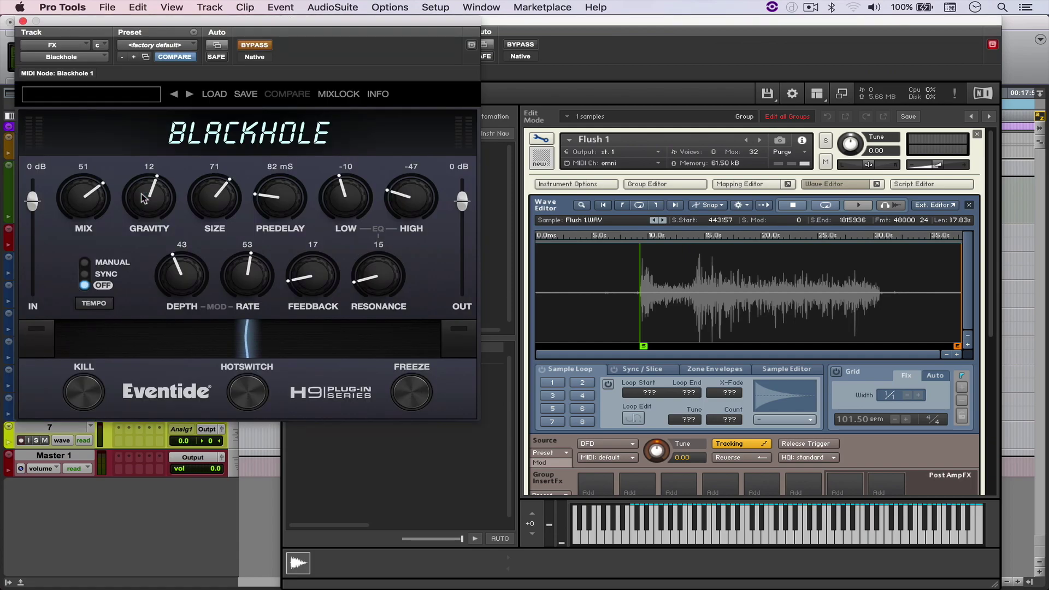
Take the FX track's Blackhole reverb out of bypass and close its window
click(255, 45)
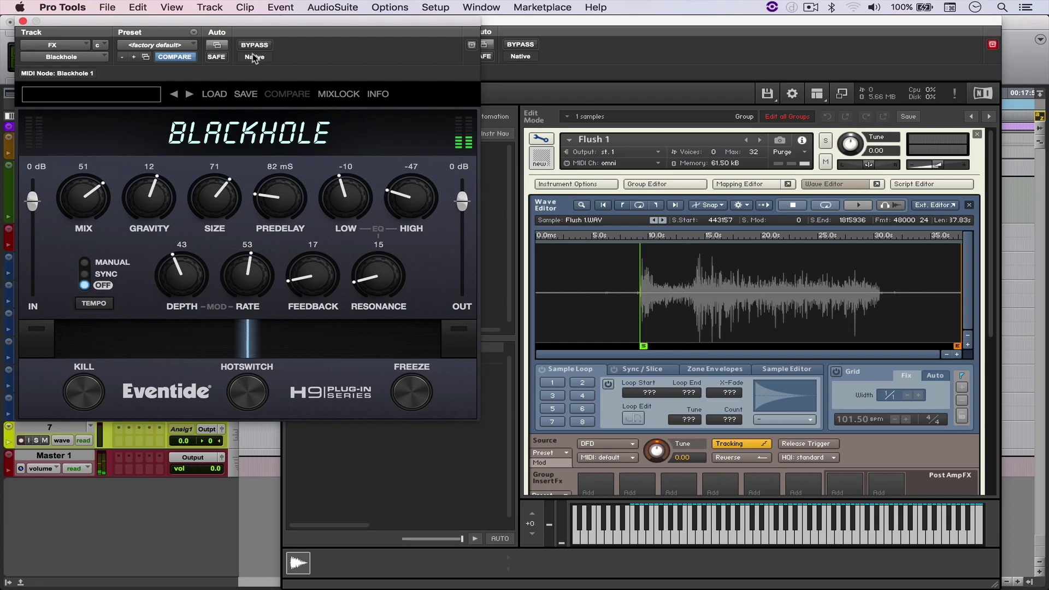
click(22, 21)
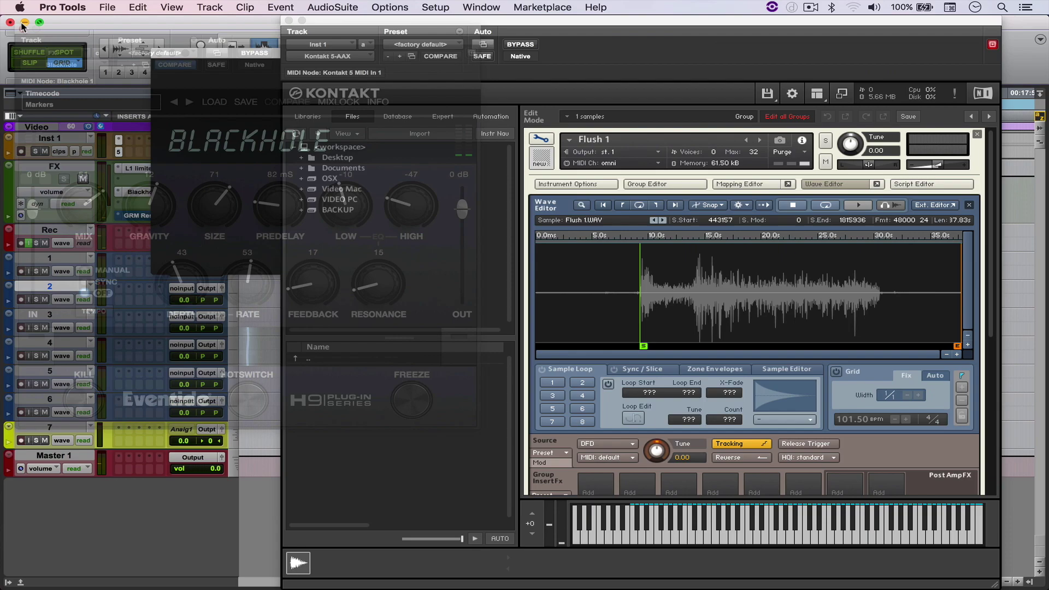
click(541, 139)
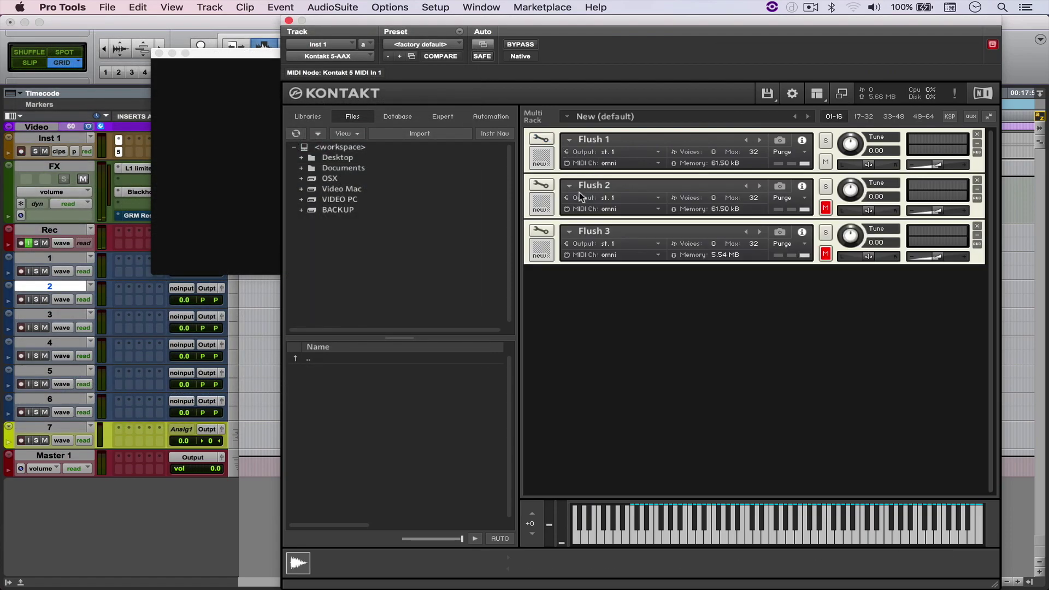
click(825, 207)
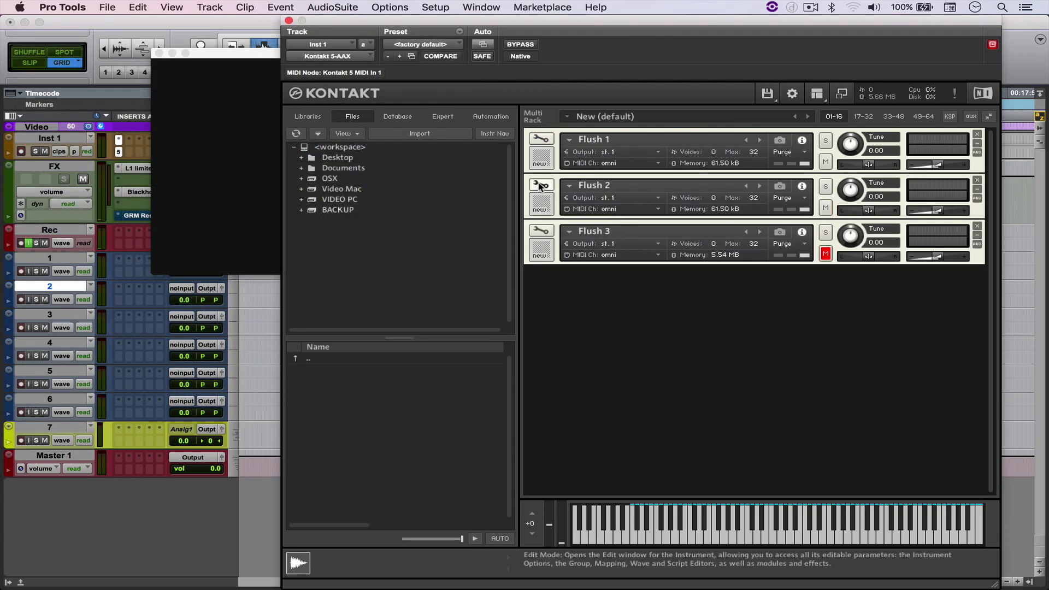
click(540, 185)
click(541, 139)
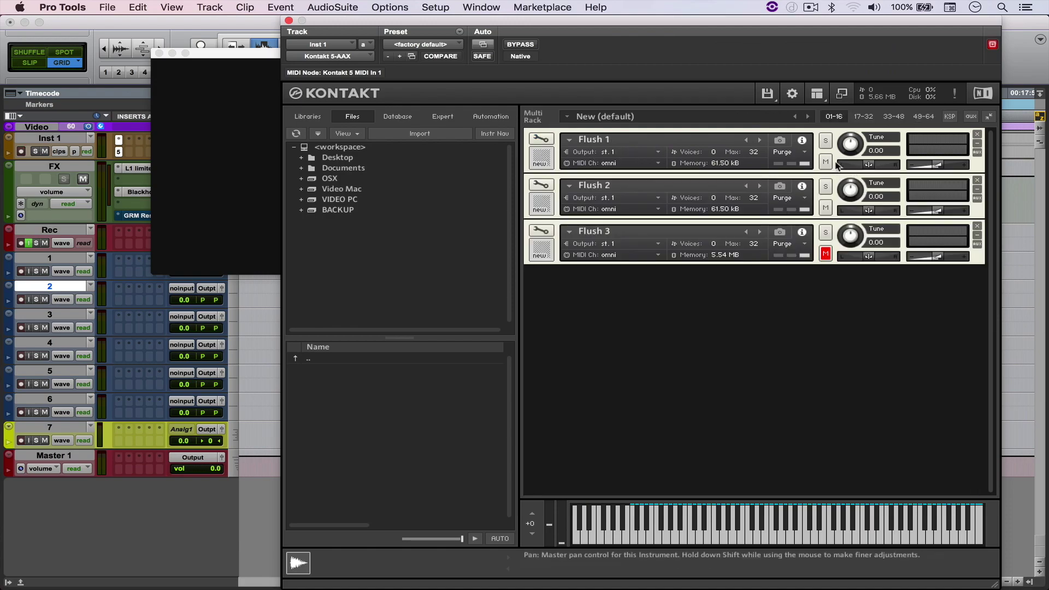
click(540, 186)
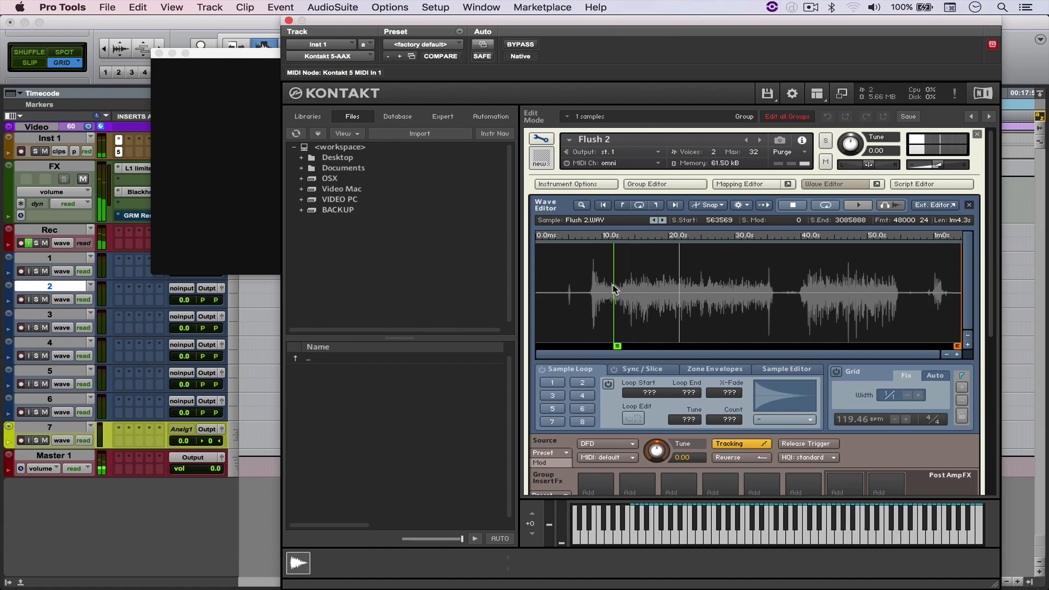
scroll(654, 371, down, 4)
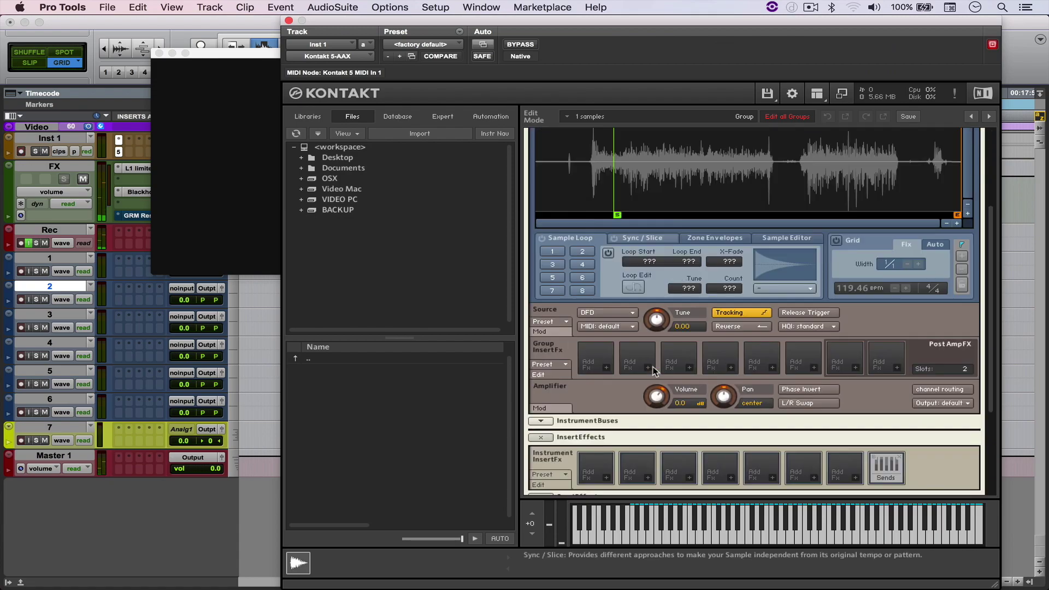
scroll(654, 372, down, 4)
scroll(973, 161, up, 8)
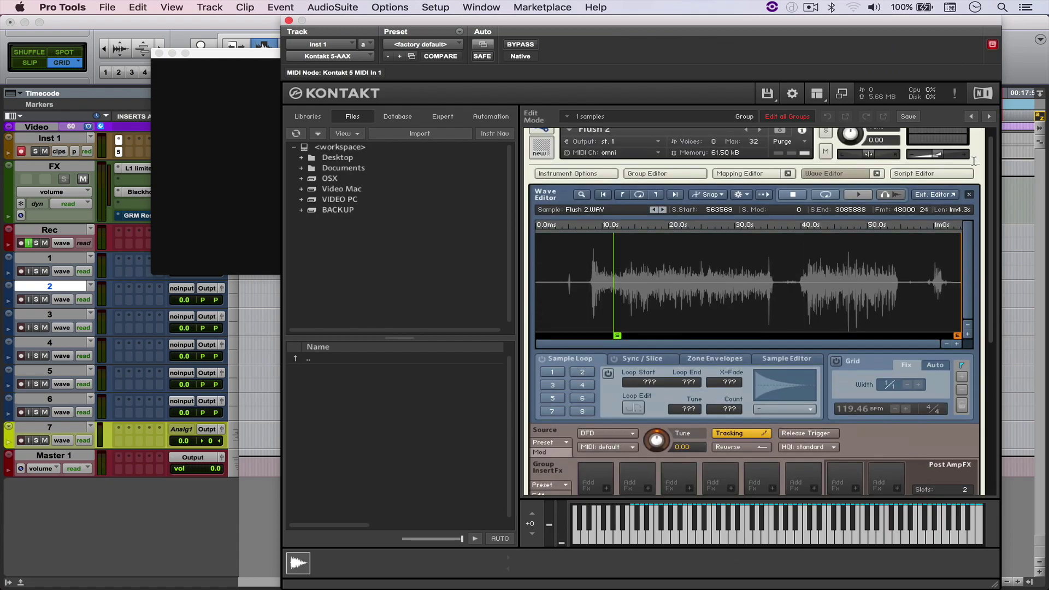
scroll(973, 161, up, 1)
Unmute Flush 3 in Kontakt, open its editor, and enable the Form2 formant effect
click(540, 137)
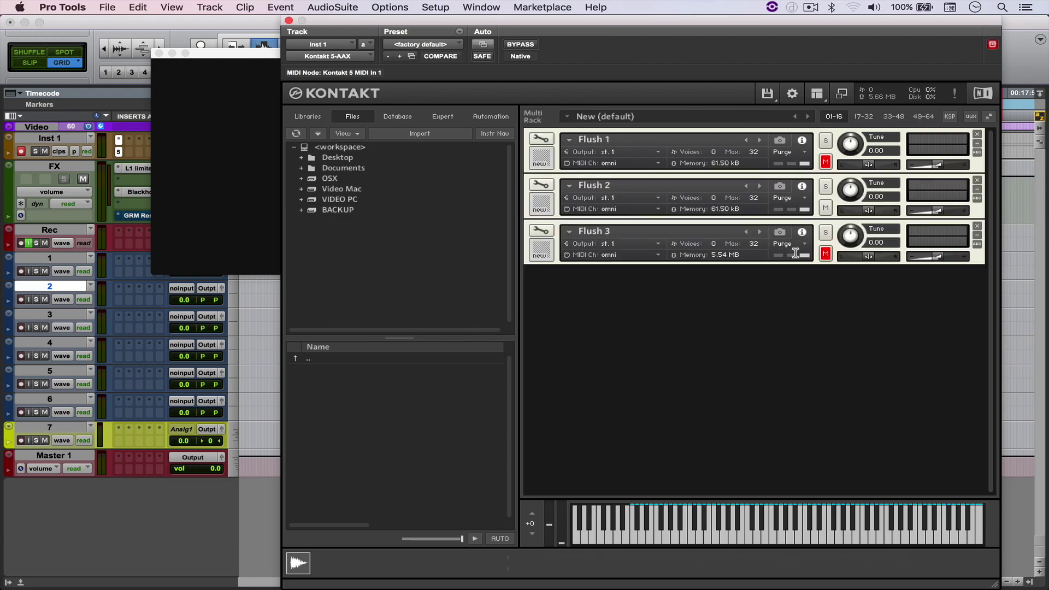
click(825, 253)
click(540, 230)
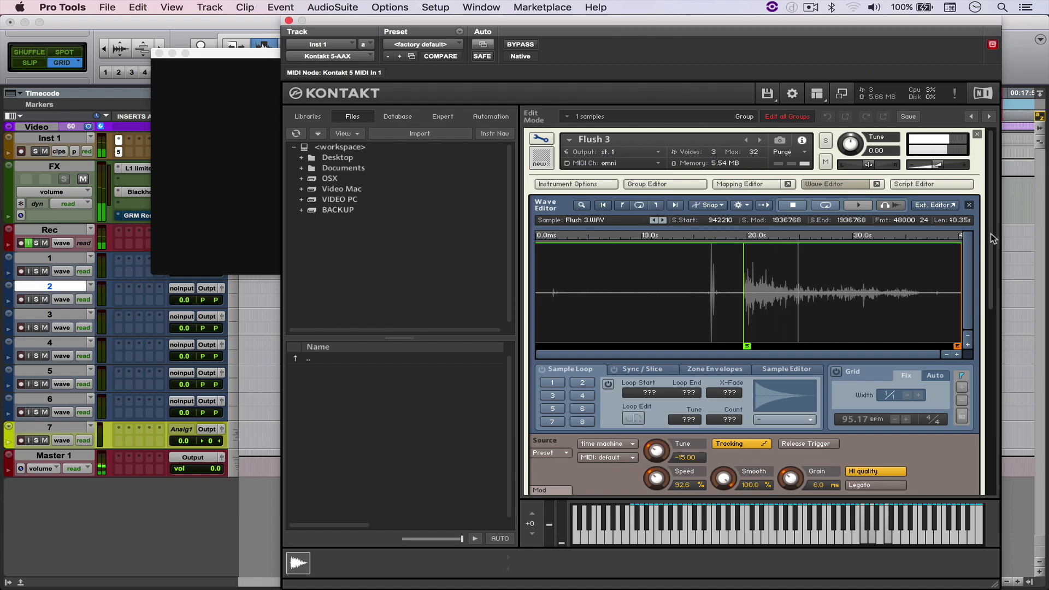
drag(991, 234, 994, 363)
click(601, 390)
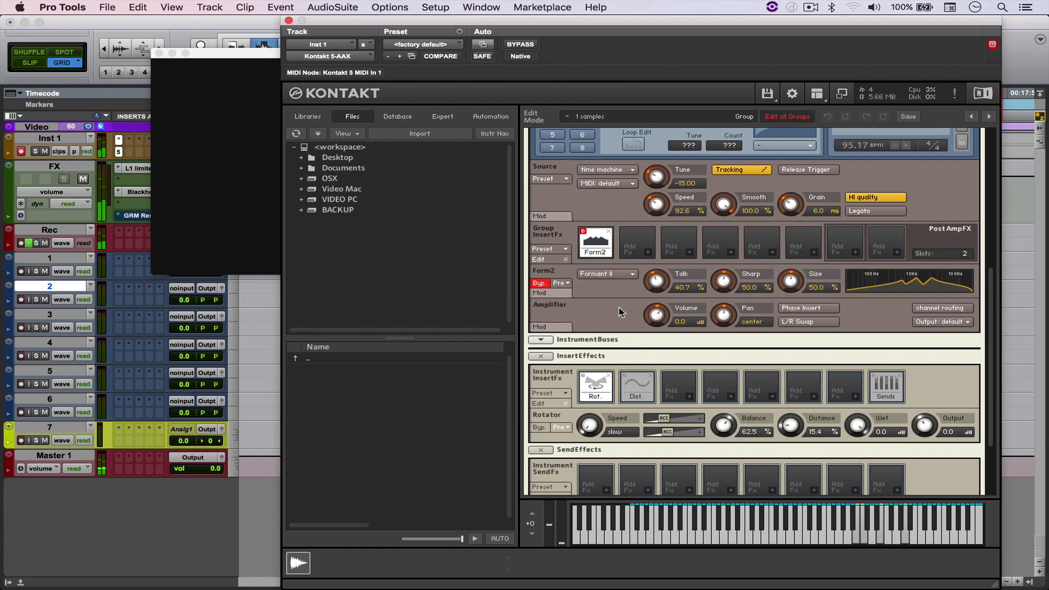
click(583, 232)
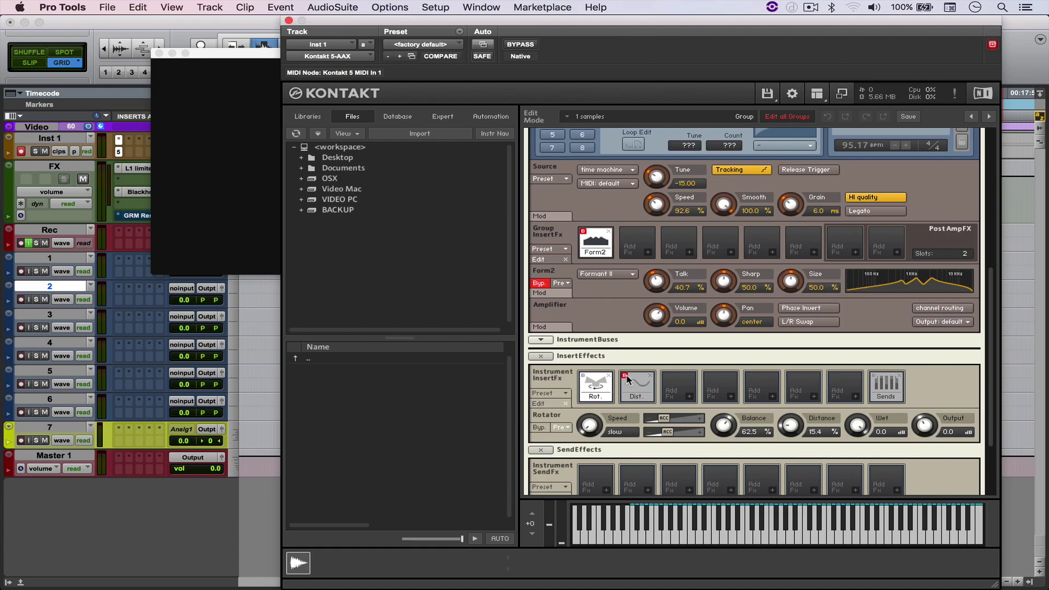
scroll(634, 214, up, 5)
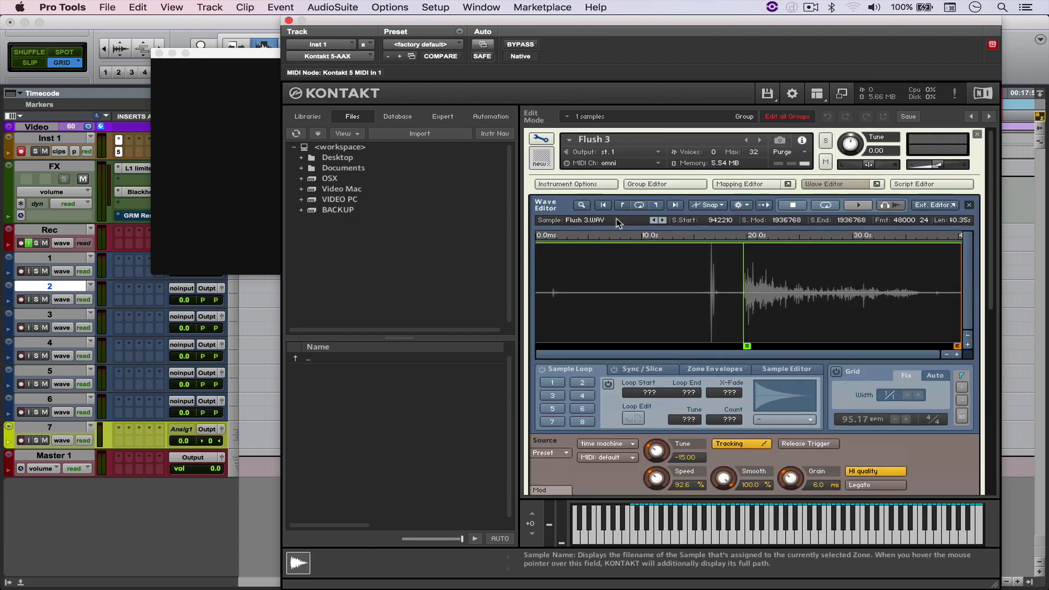
Exit Flush 3's edit mode to return to the Kontakt rack with Flush 1, 2 and 3
click(547, 143)
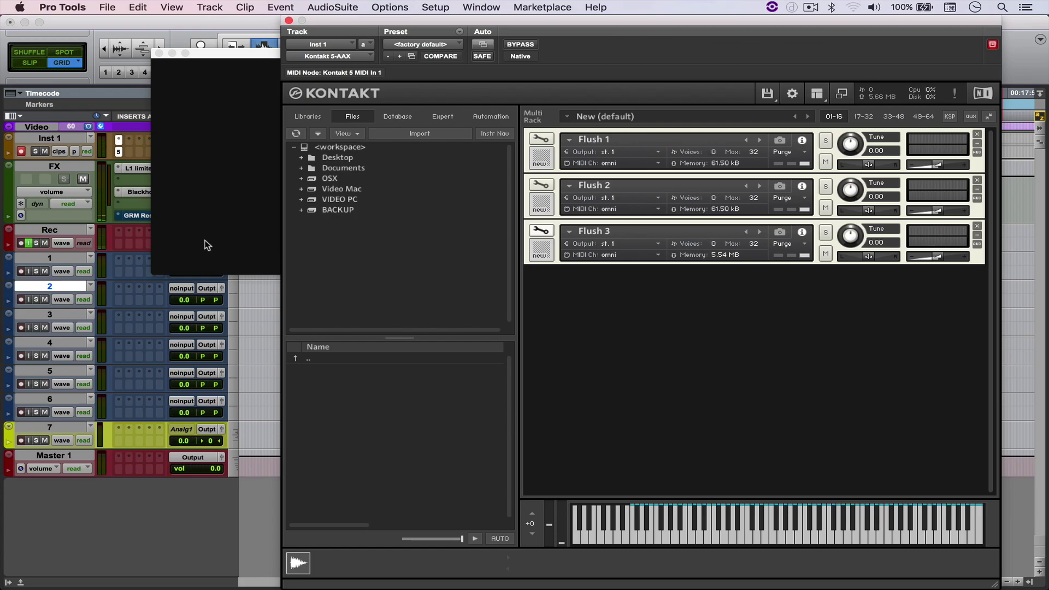
Enable GRM Reson on the FX track and widen its band to about 59–1029 Hz
click(135, 216)
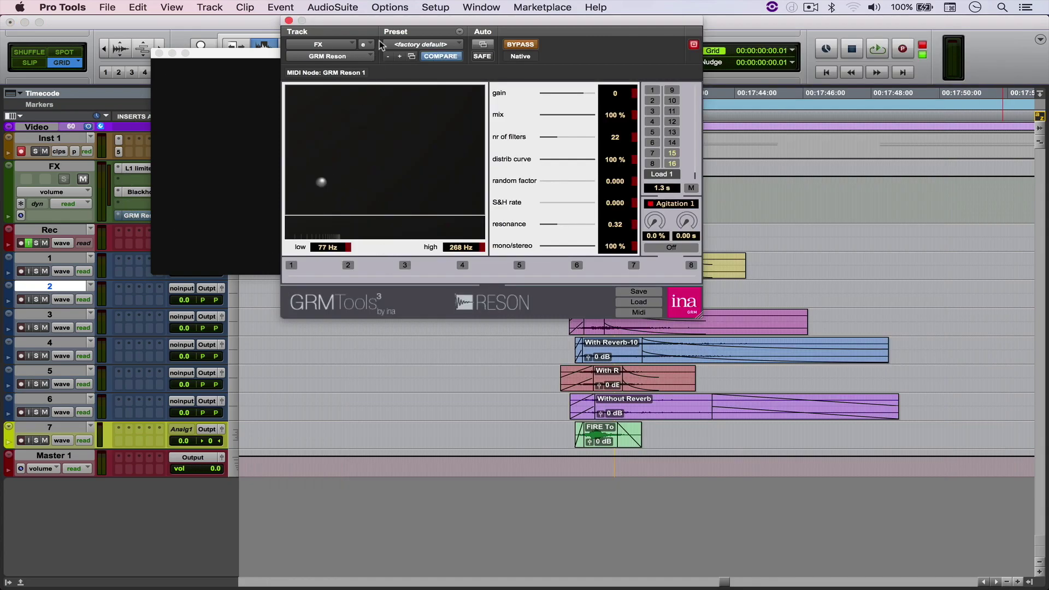
click(522, 51)
drag(458, 22, 738, 159)
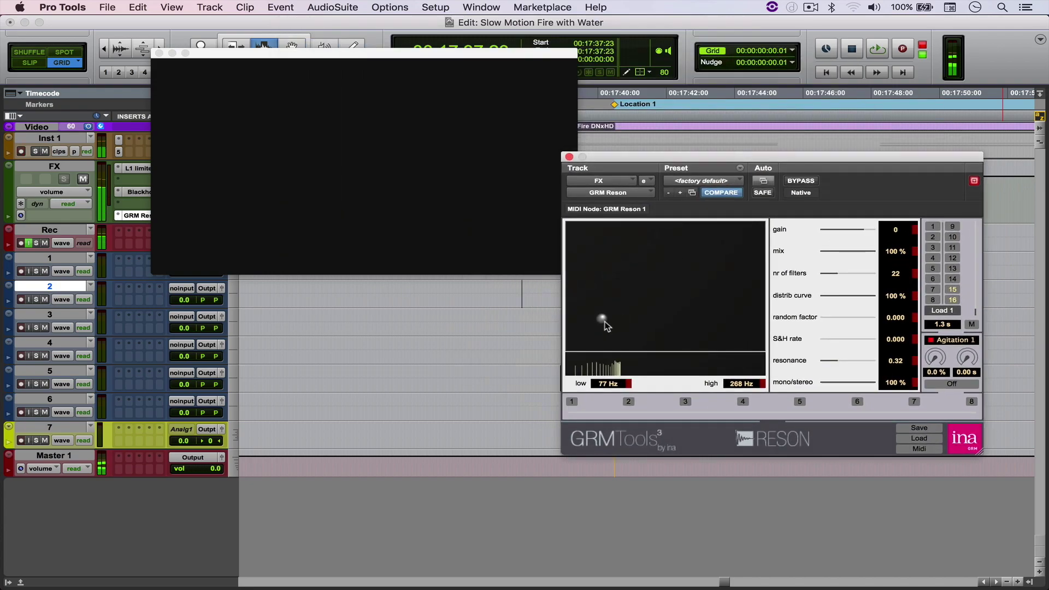
mouse_move(603, 321)
mouse_down()
mouse_move(601, 266)
mouse_move(594, 319)
mouse_move(601, 297)
mouse_move(582, 295)
mouse_move(599, 245)
mouse_move(592, 335)
mouse_up()
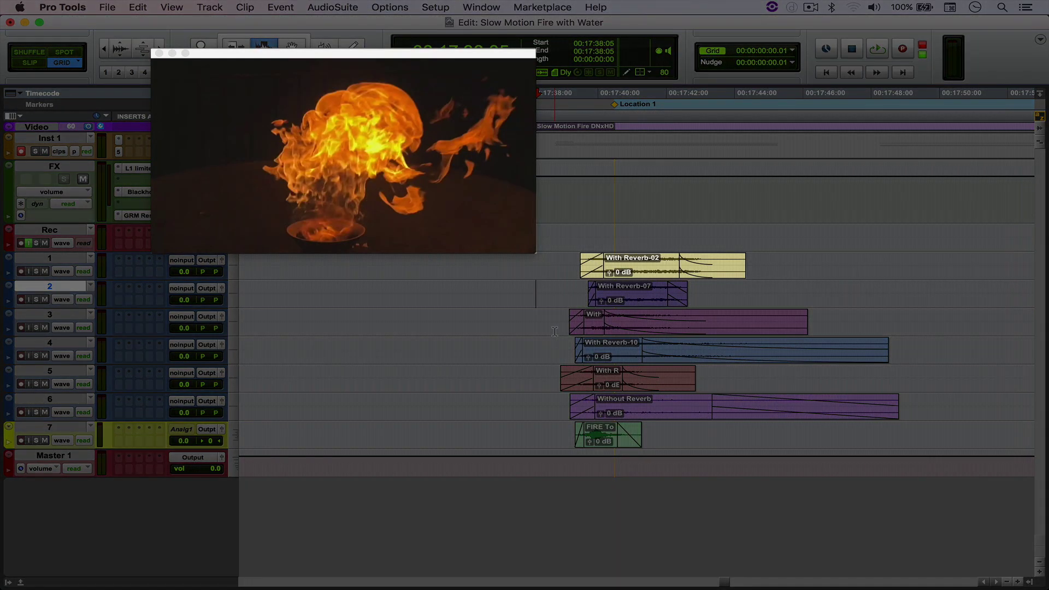
click(558, 277)
key(shift+s)
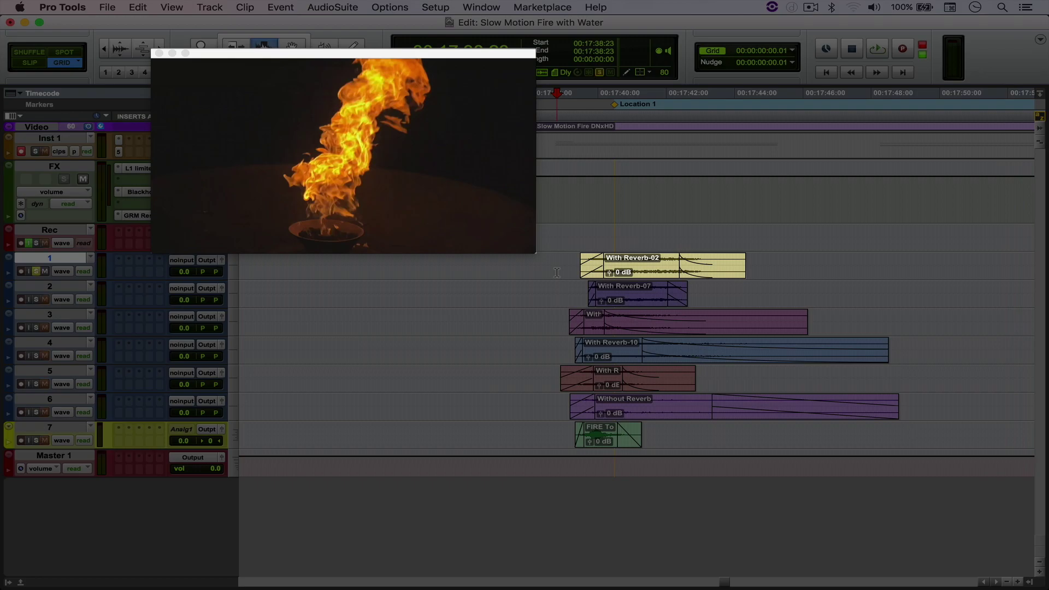
key(space)
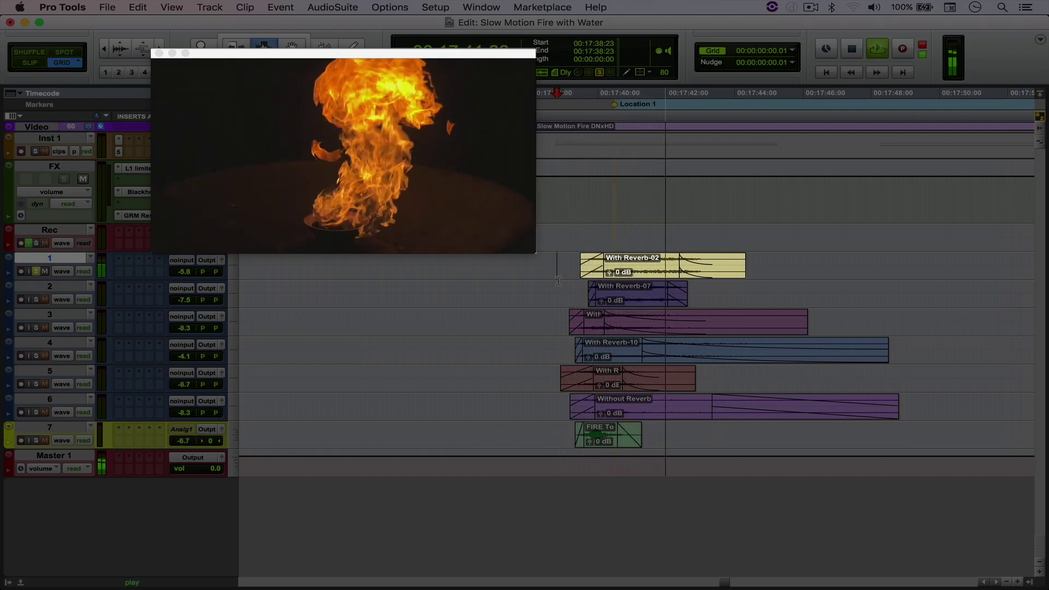
click(556, 295)
key(shift+s)
key(space)
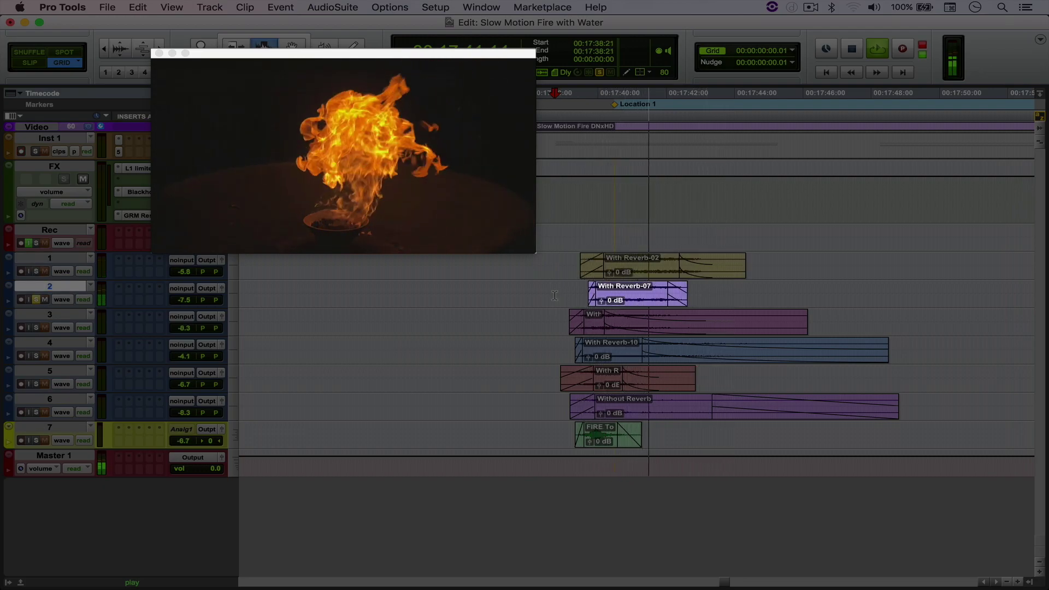
click(550, 321)
key(shift+s)
key(space)
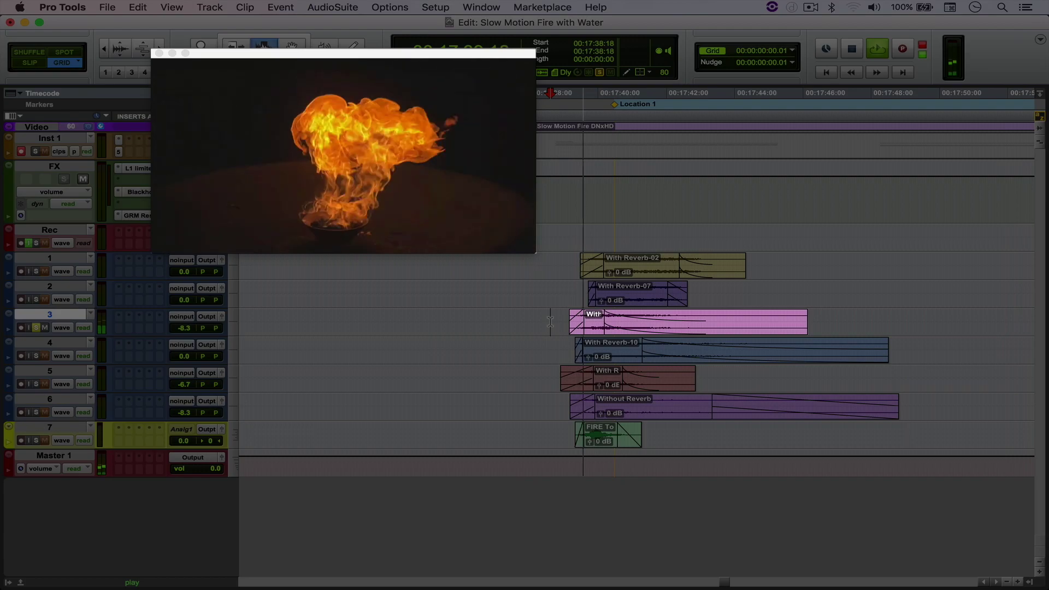
click(548, 354)
key(shift+s)
key(space)
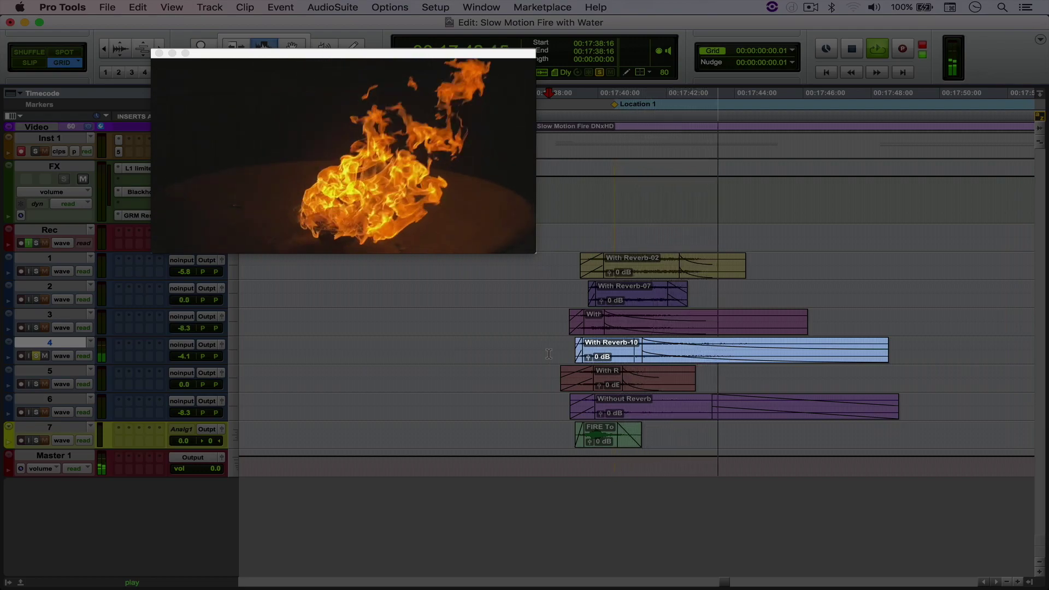
key(space)
click(538, 381)
key(space)
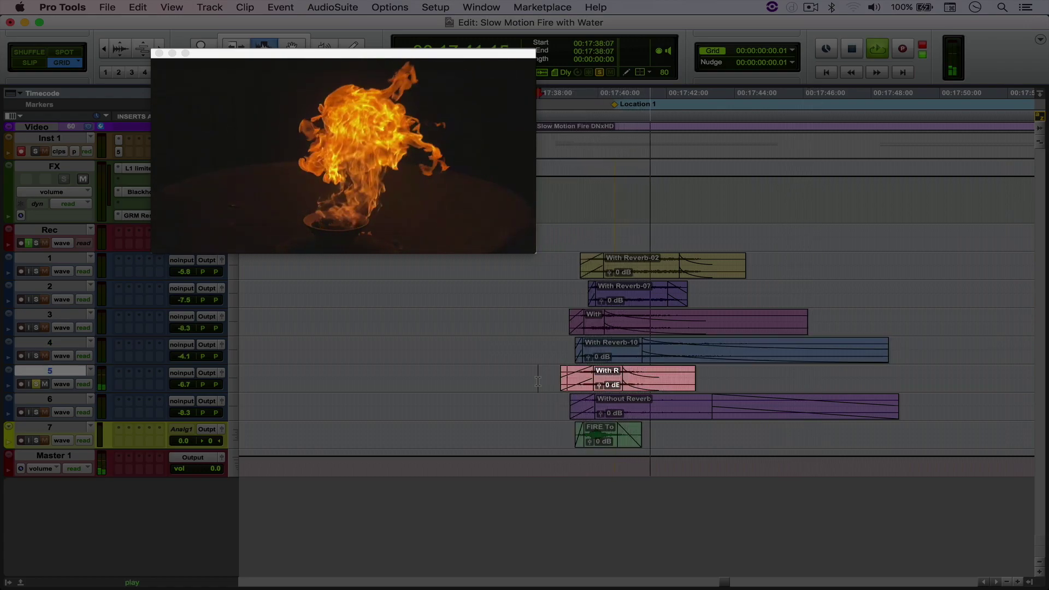
click(548, 406)
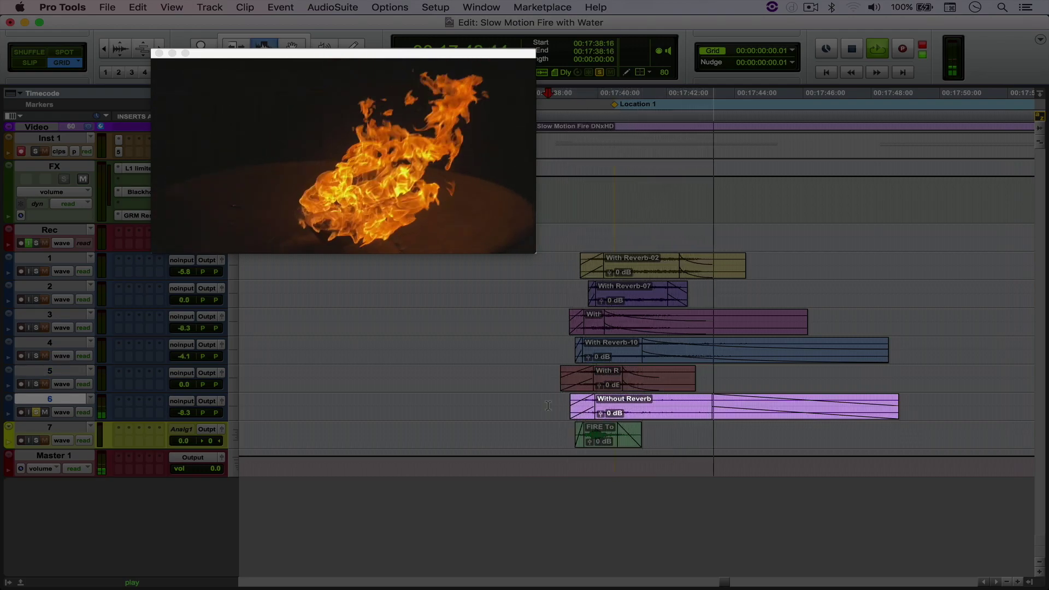
click(551, 438)
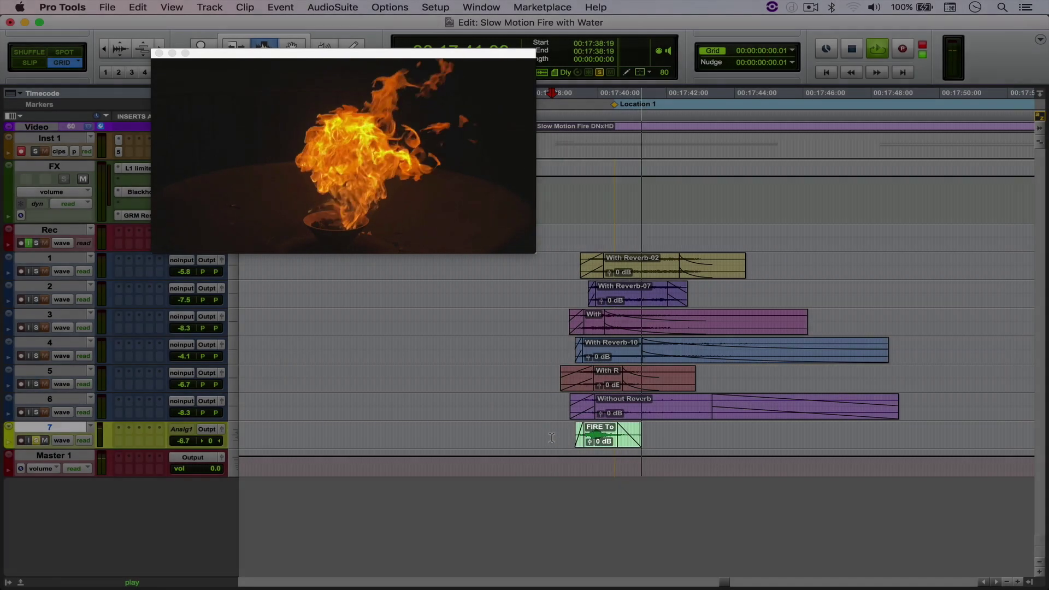
click(432, 297)
key(space)
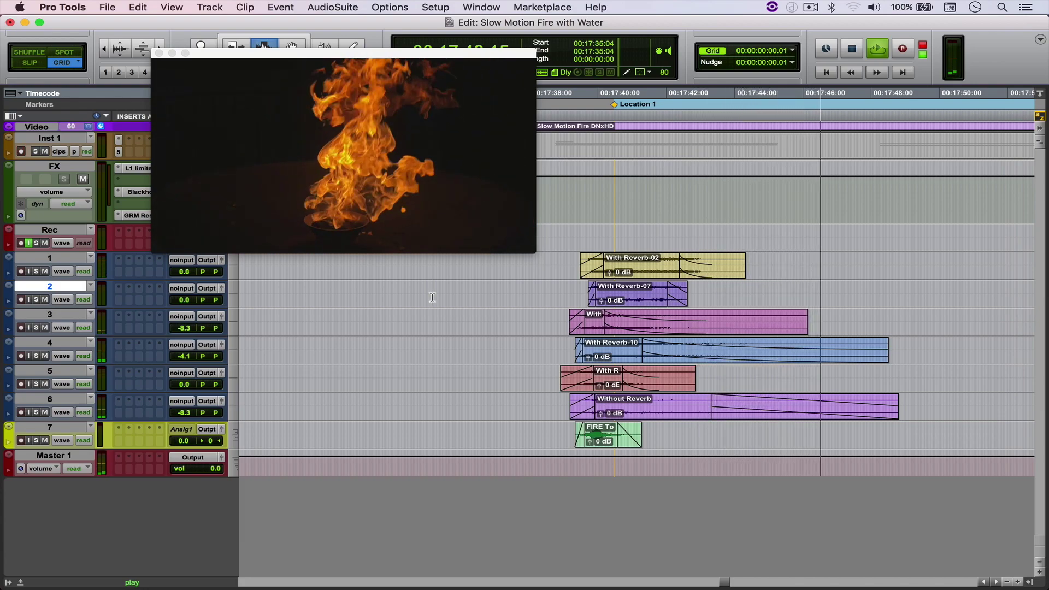
Stop the transport to end playback of the layered fire mix
key(space)
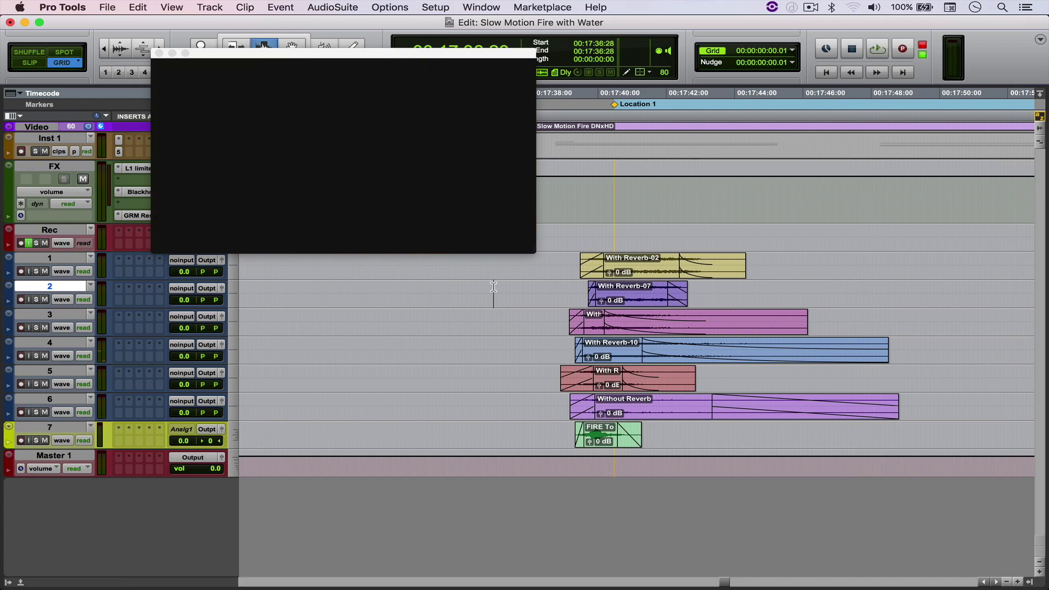